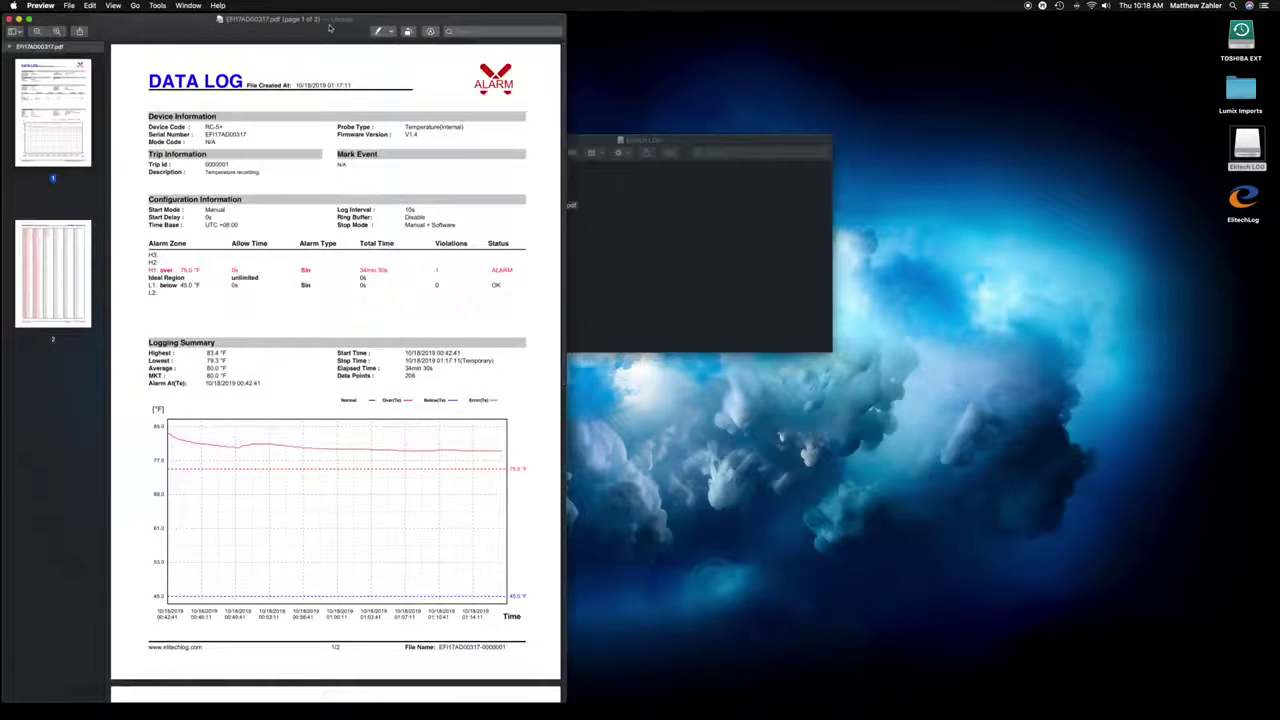
Center the report window and page through its second and first pages of readings
left_click_drag(329, 27, 558, 21)
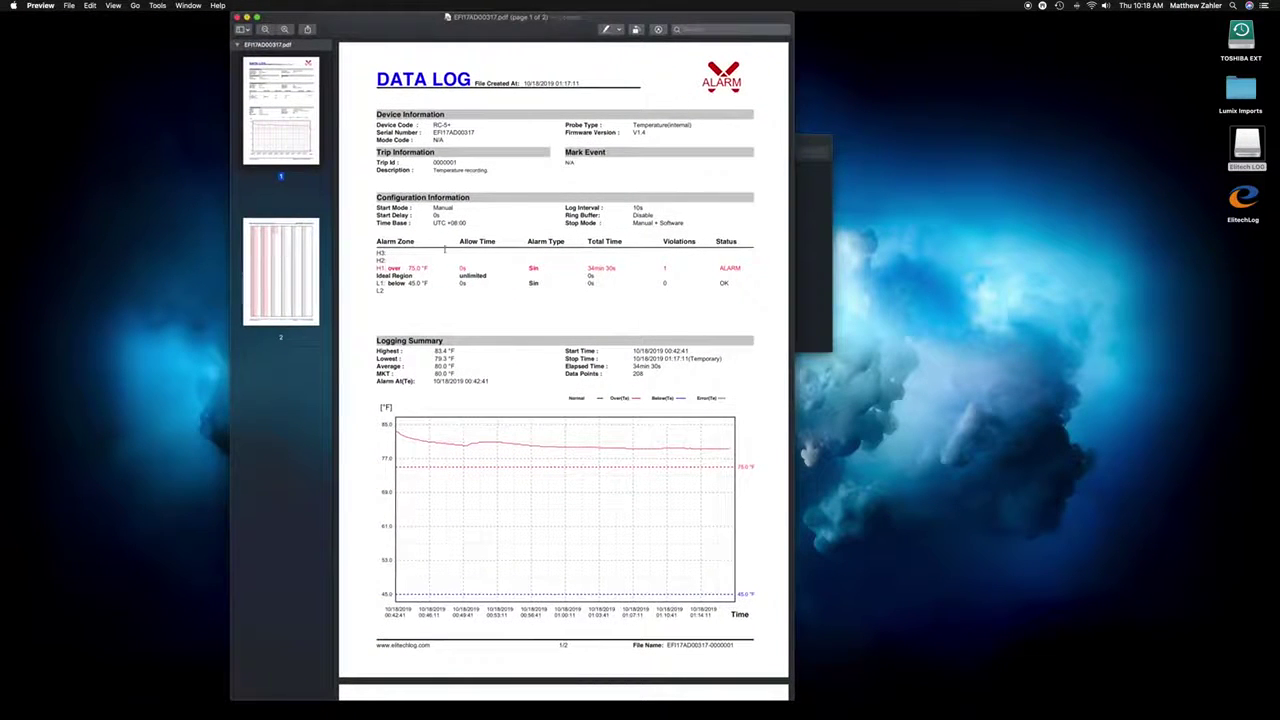
left_click(290, 276)
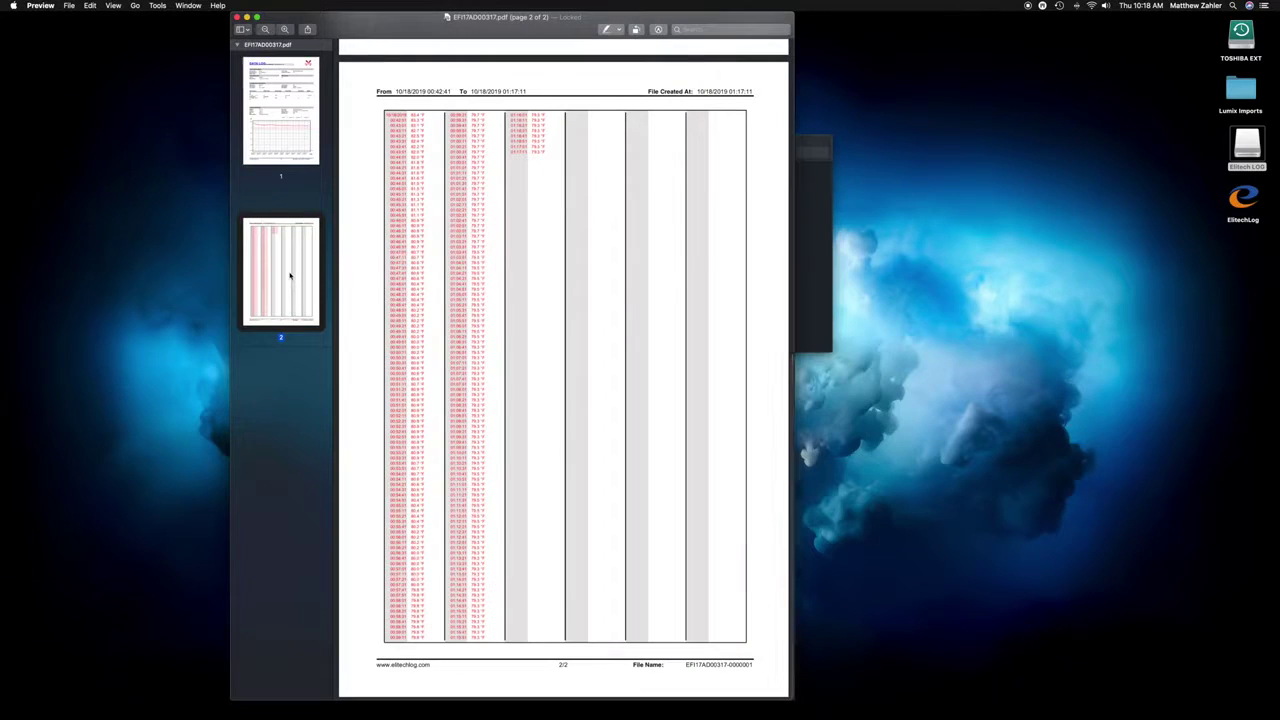
left_click(289, 114)
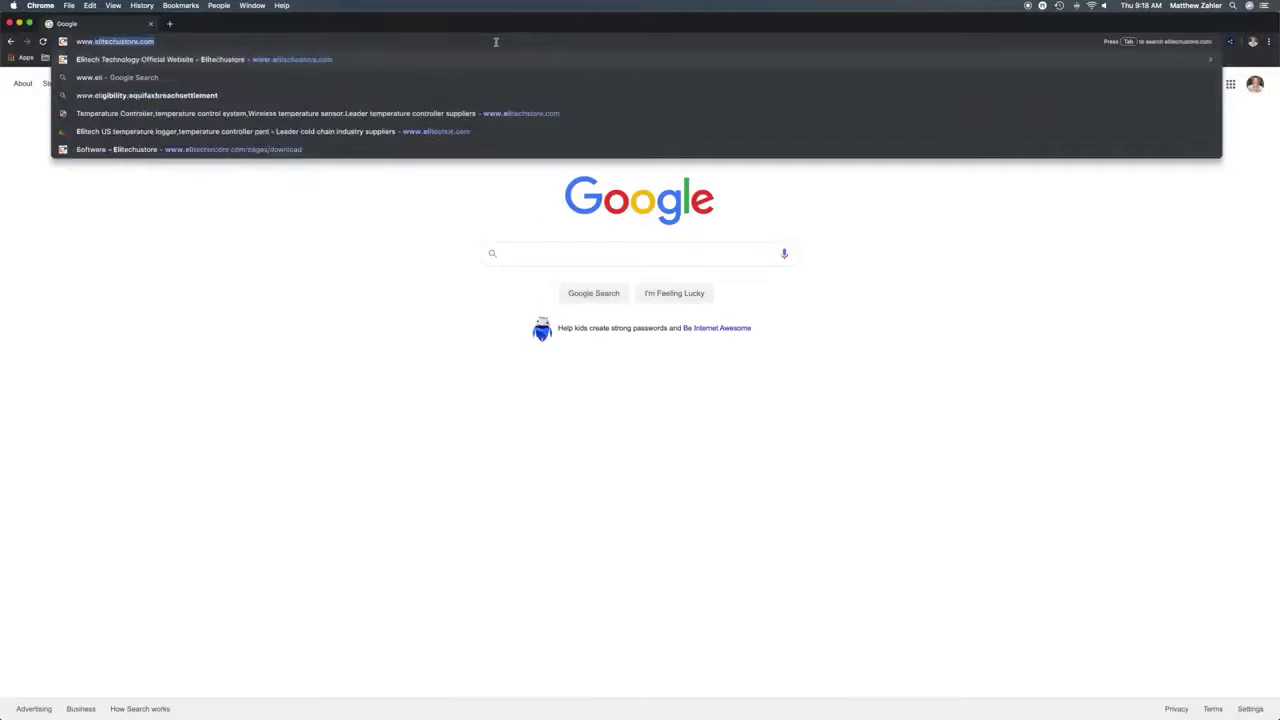
Load elitechustore.com, go to DOWNLOAD > Software, and download the Elitech & Temtop Mac (ZIP) package
key("Return")
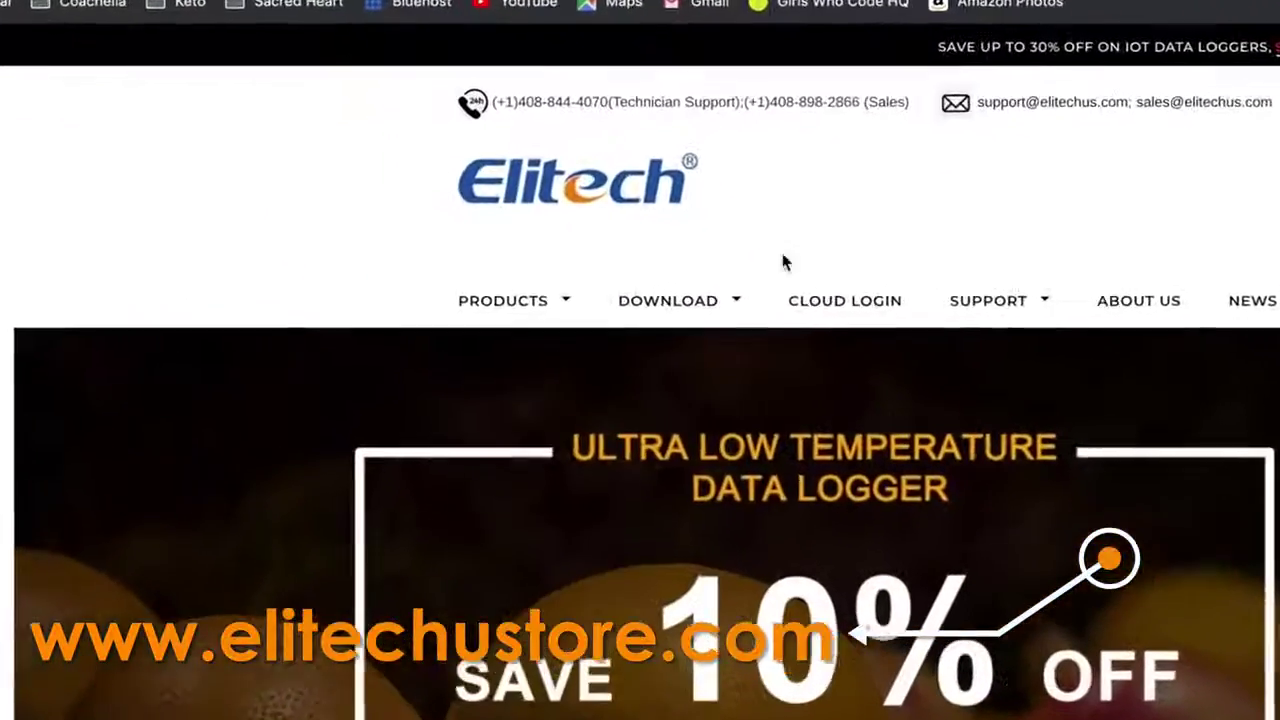
mouse_move(606, 267)
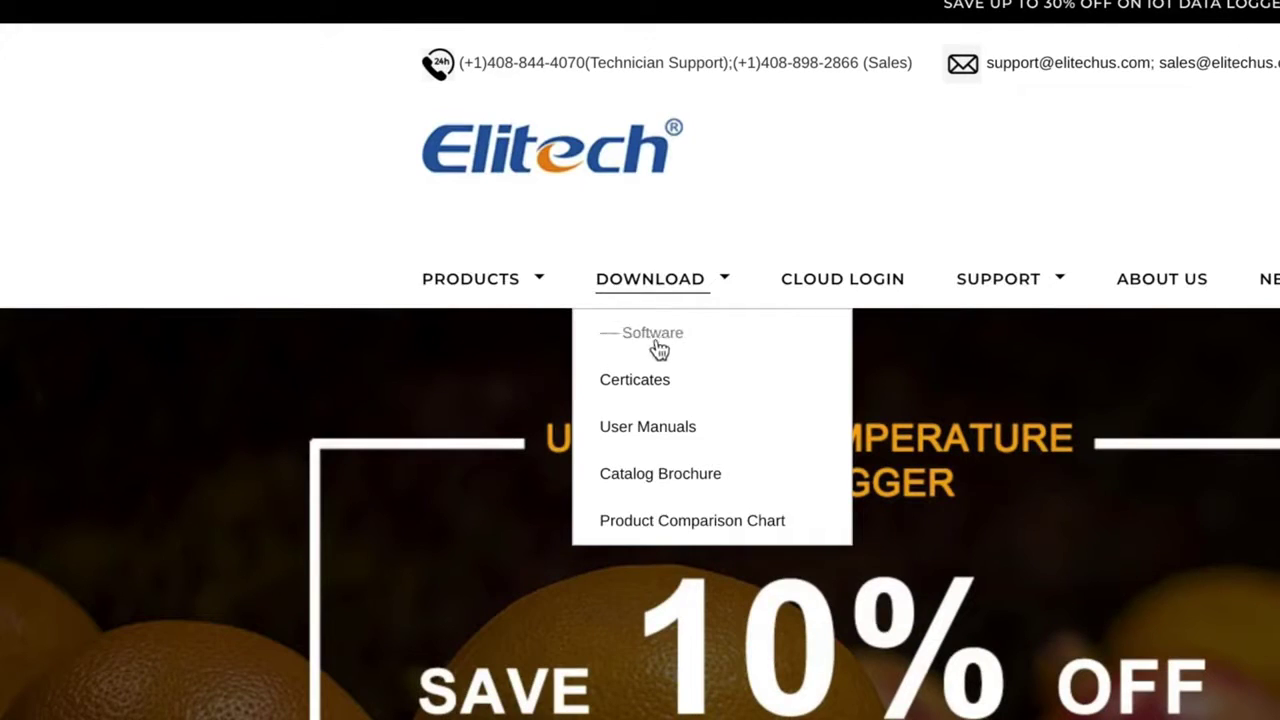
left_click(656, 340)
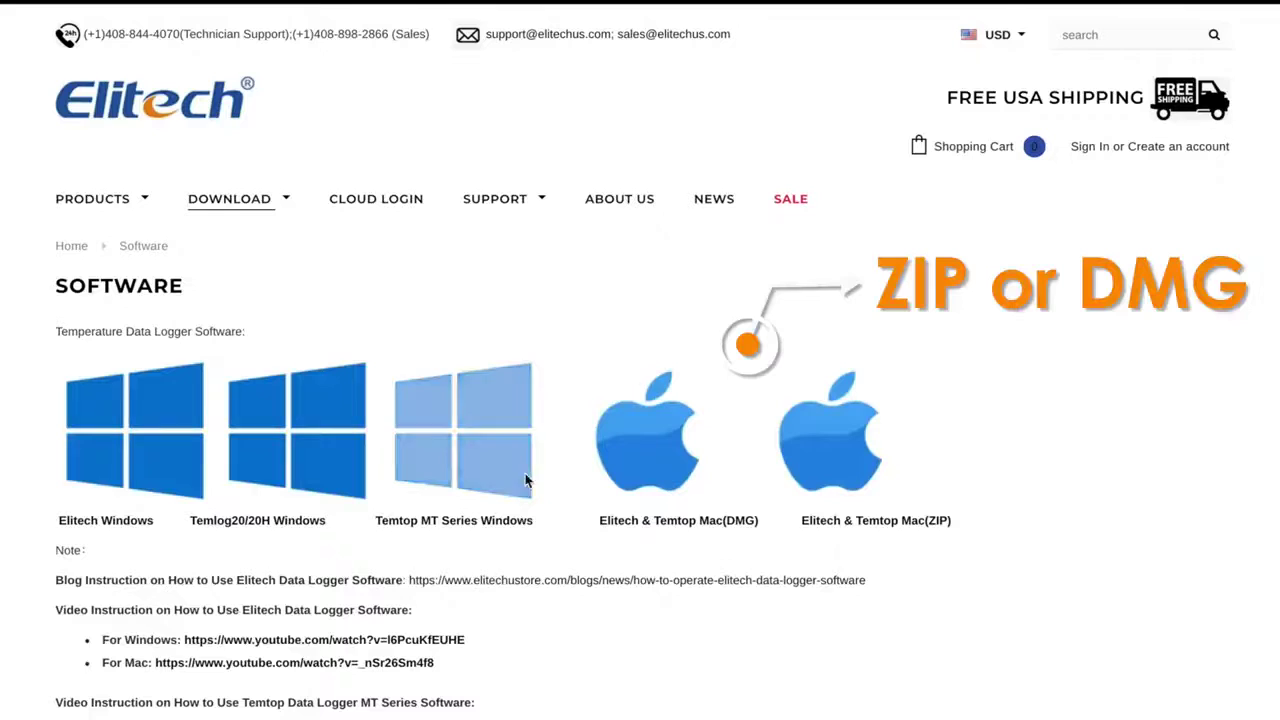
left_click(838, 460)
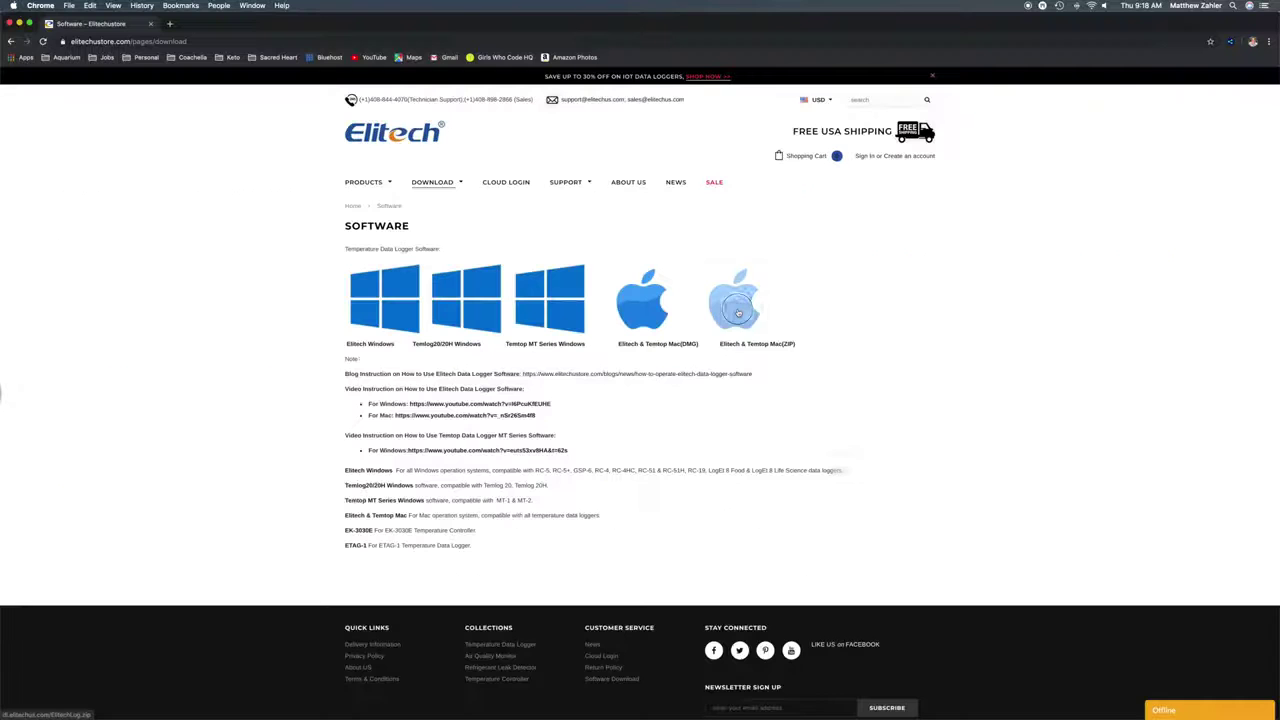
Open the downloaded ElitechLog folder and launch the ElitechLog app, approving it as an internet download
left_click(52, 710)
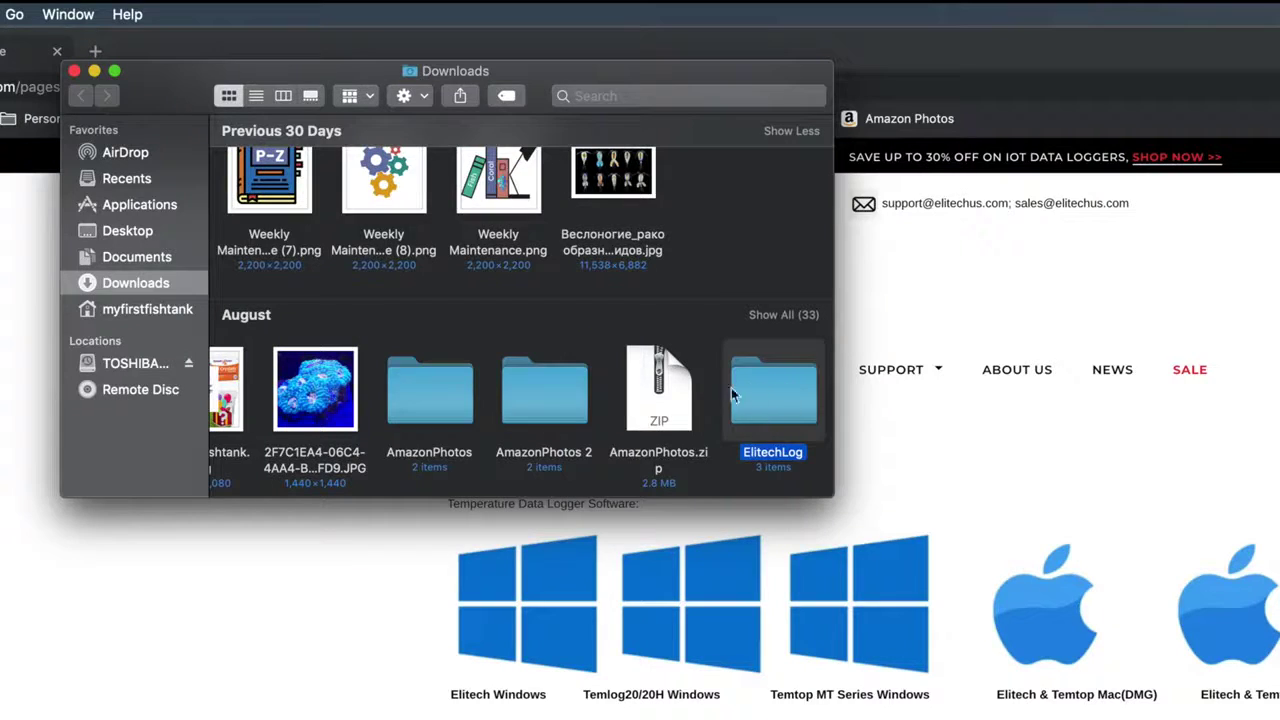
double_click(772, 405)
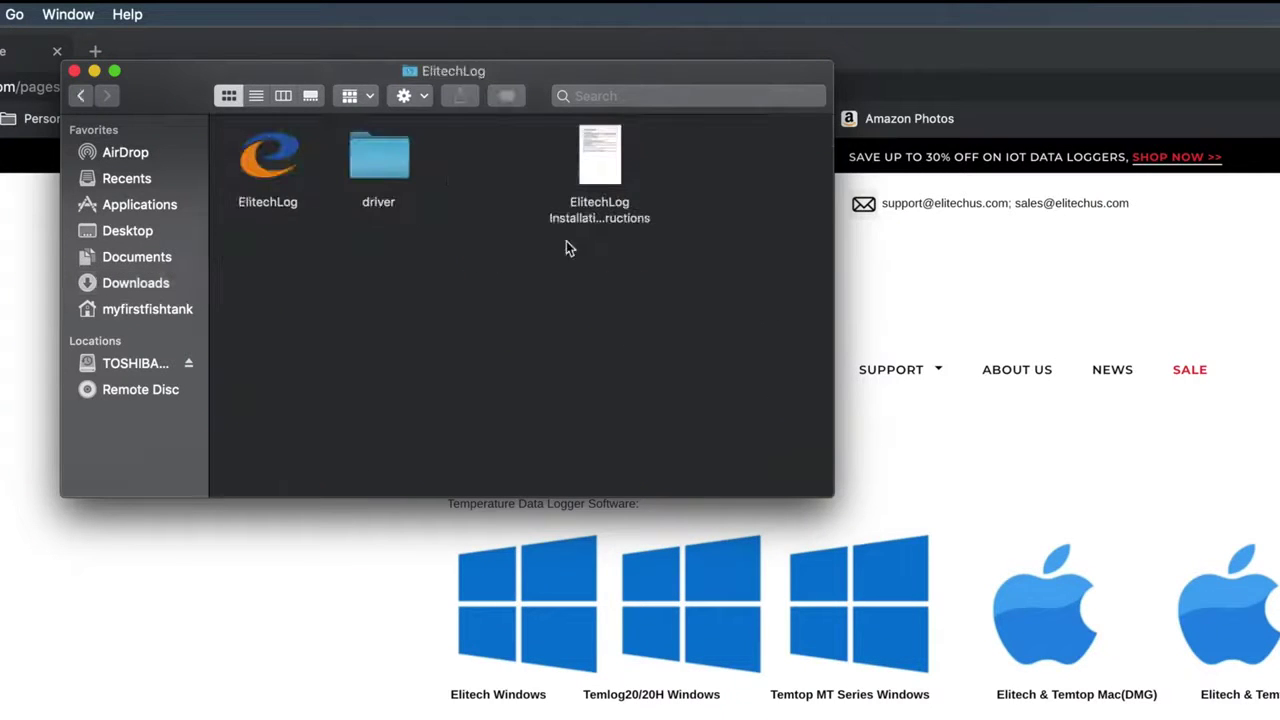
double_click(263, 171)
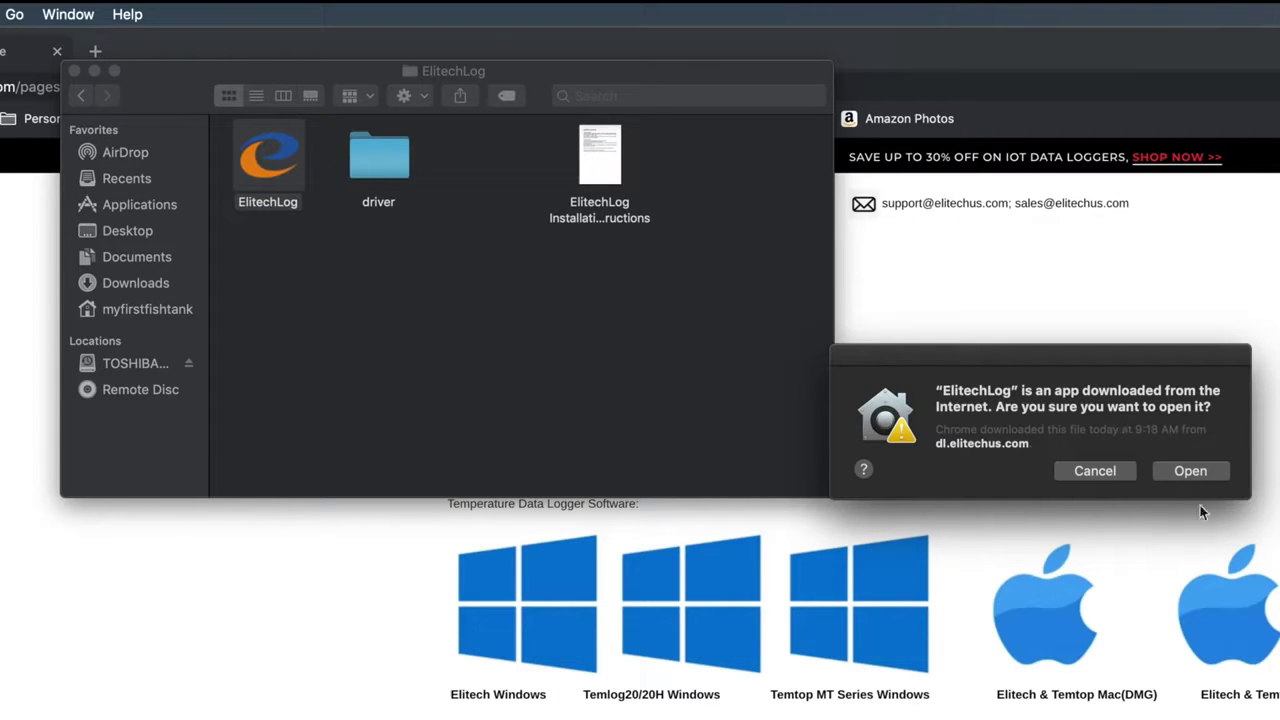
left_click(1196, 474)
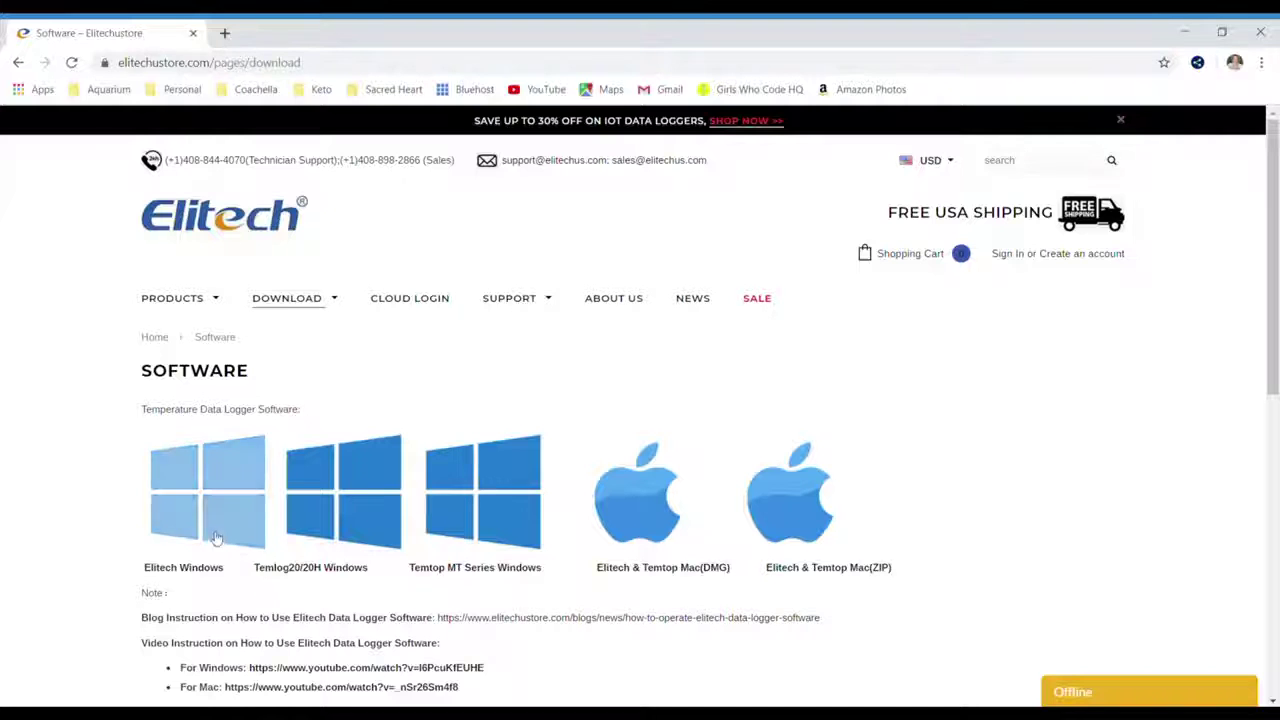
Download the Elitech Windows installer and run the downloaded .exe
left_click(200, 553)
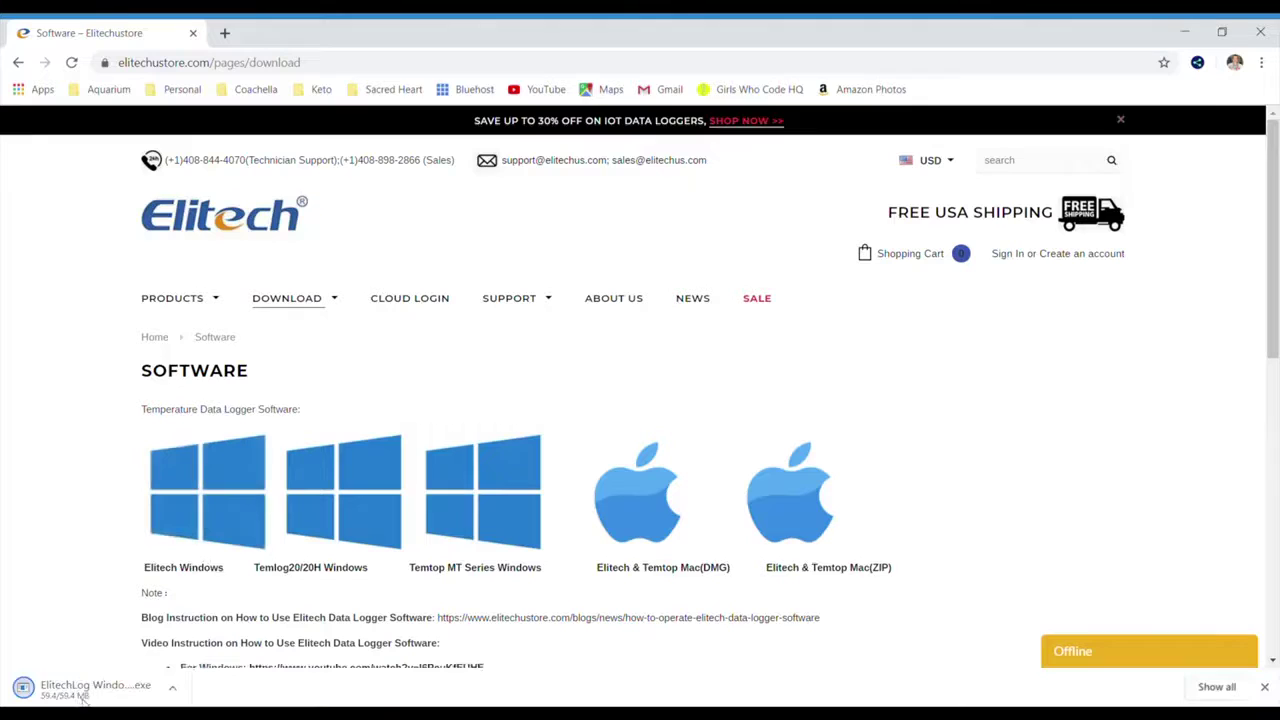
left_click(83, 692)
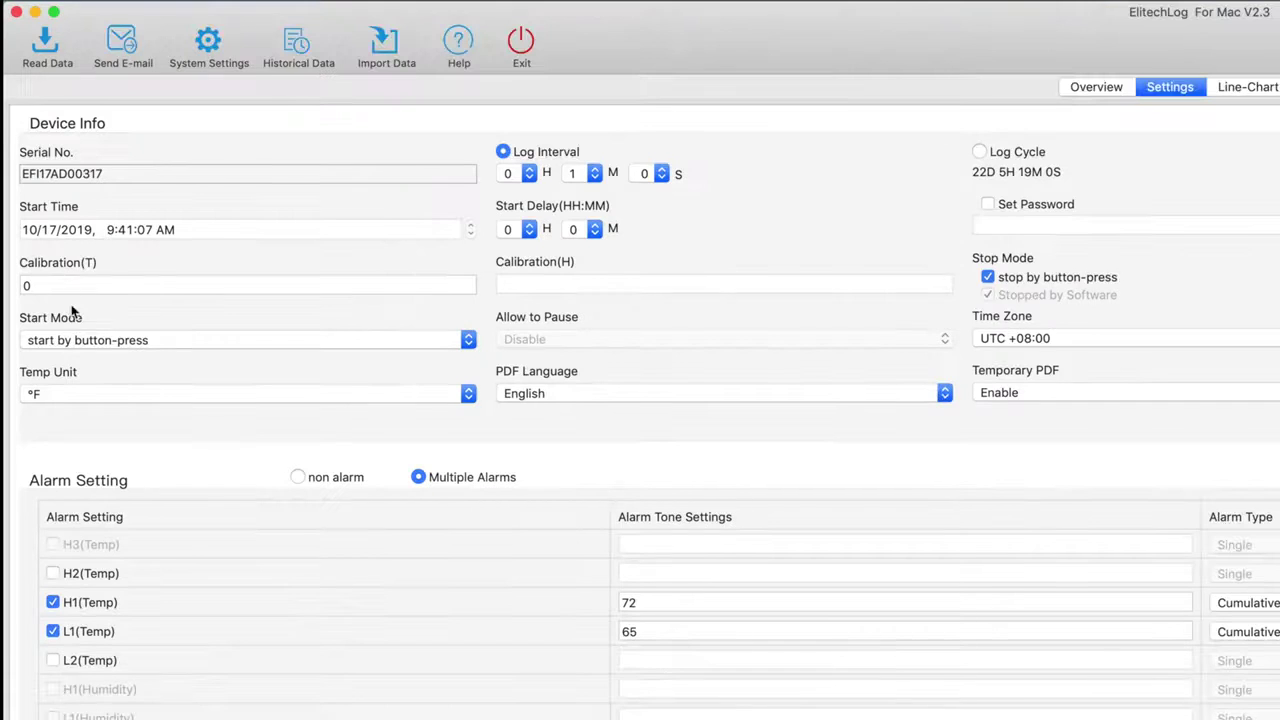
Keep button-press start and Fahrenheit units, and set the log interval to 0 minutes 10 seconds
left_click(118, 340)
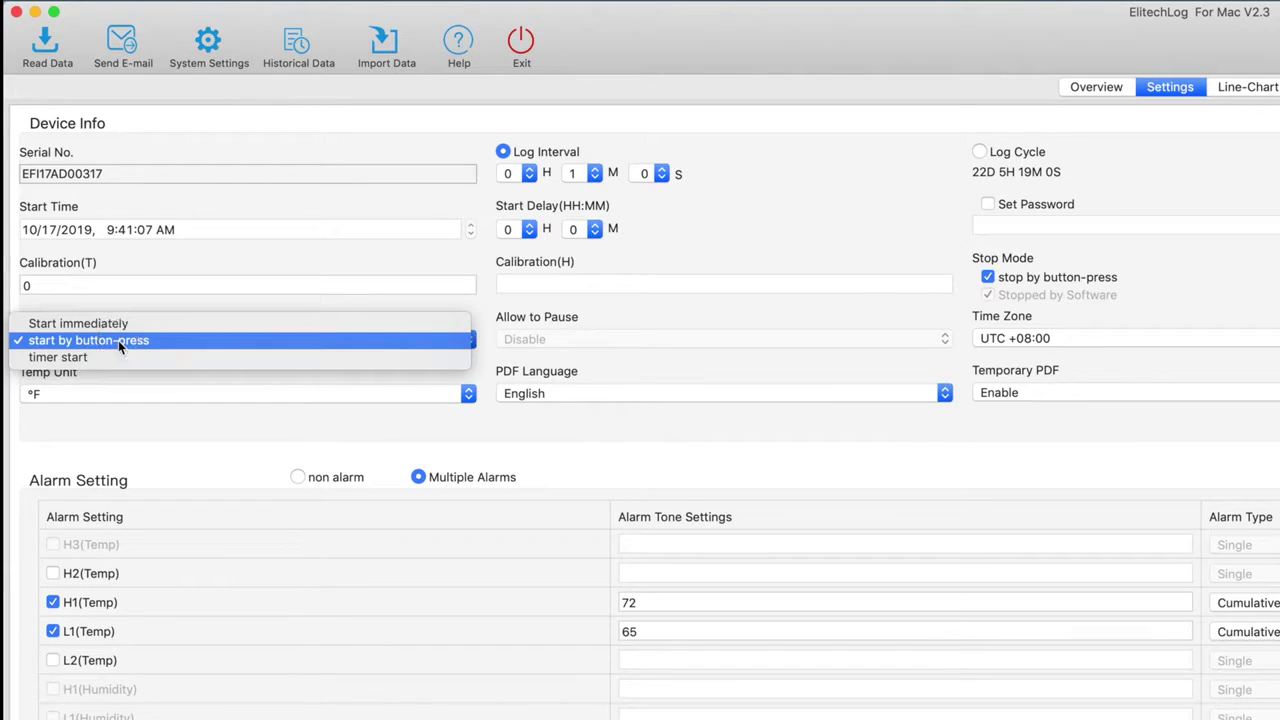
left_click(118, 340)
left_click(150, 393)
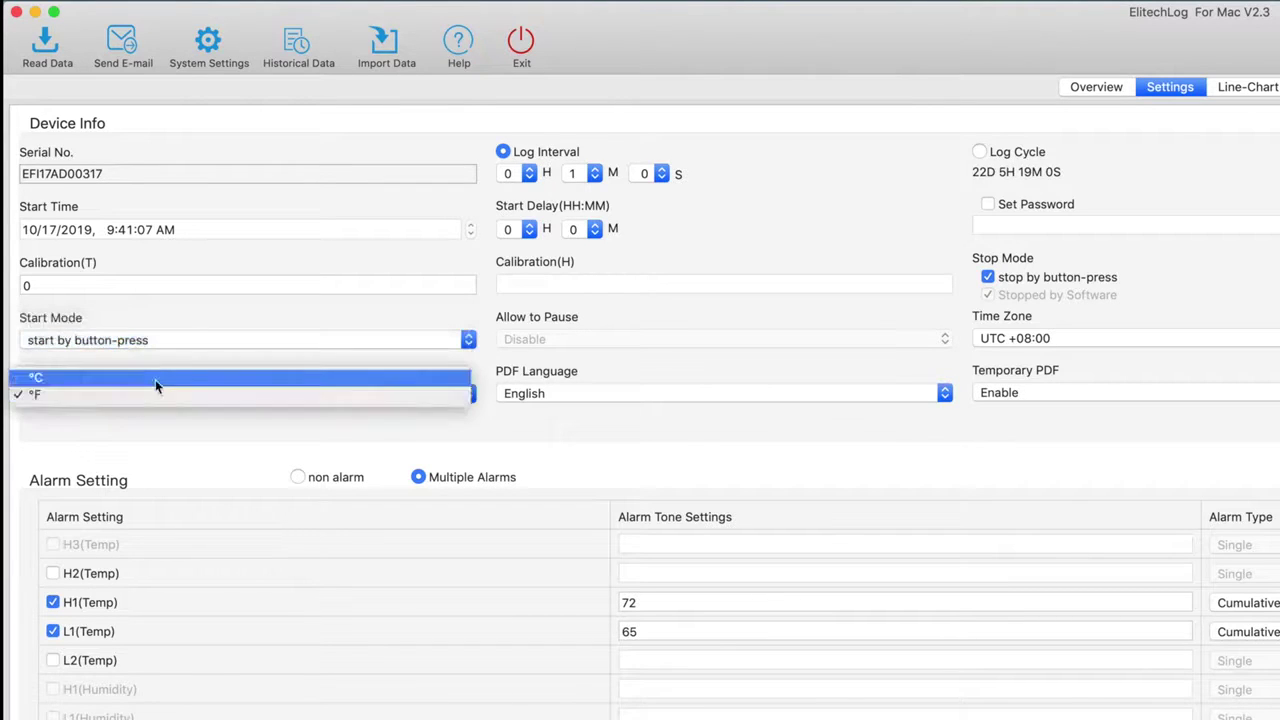
left_click(153, 395)
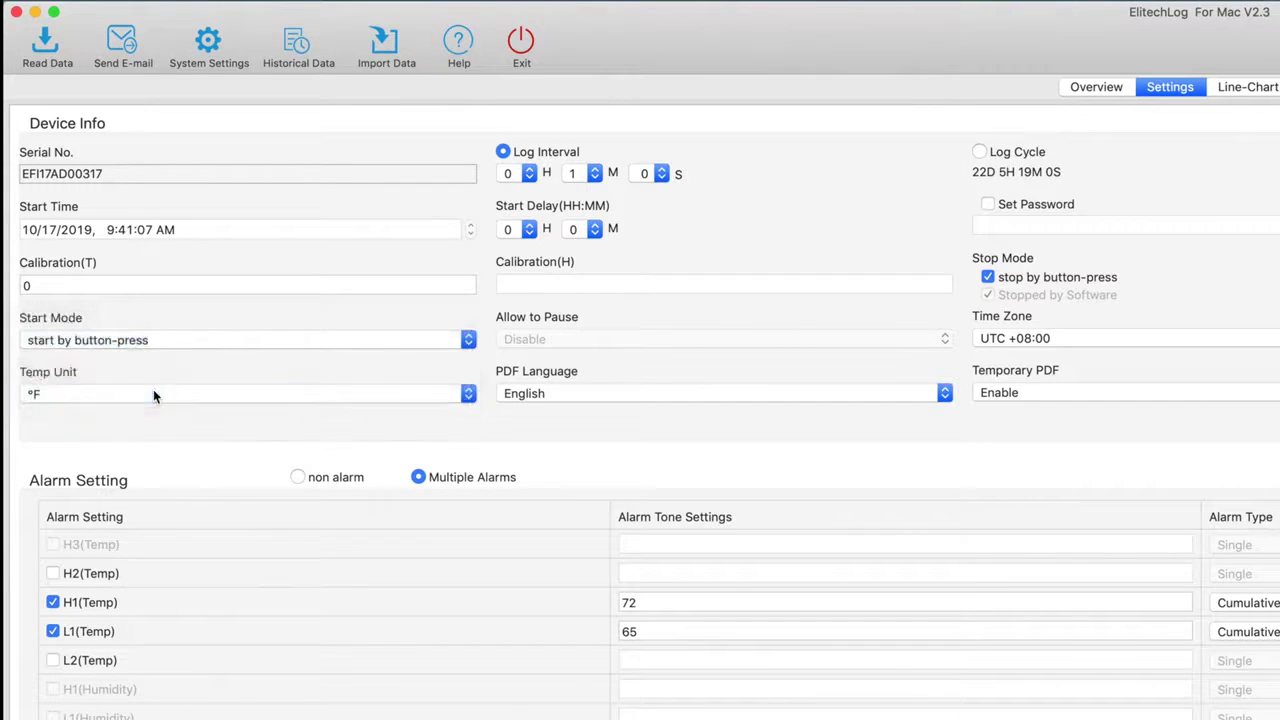
left_click(594, 174)
left_click(655, 175)
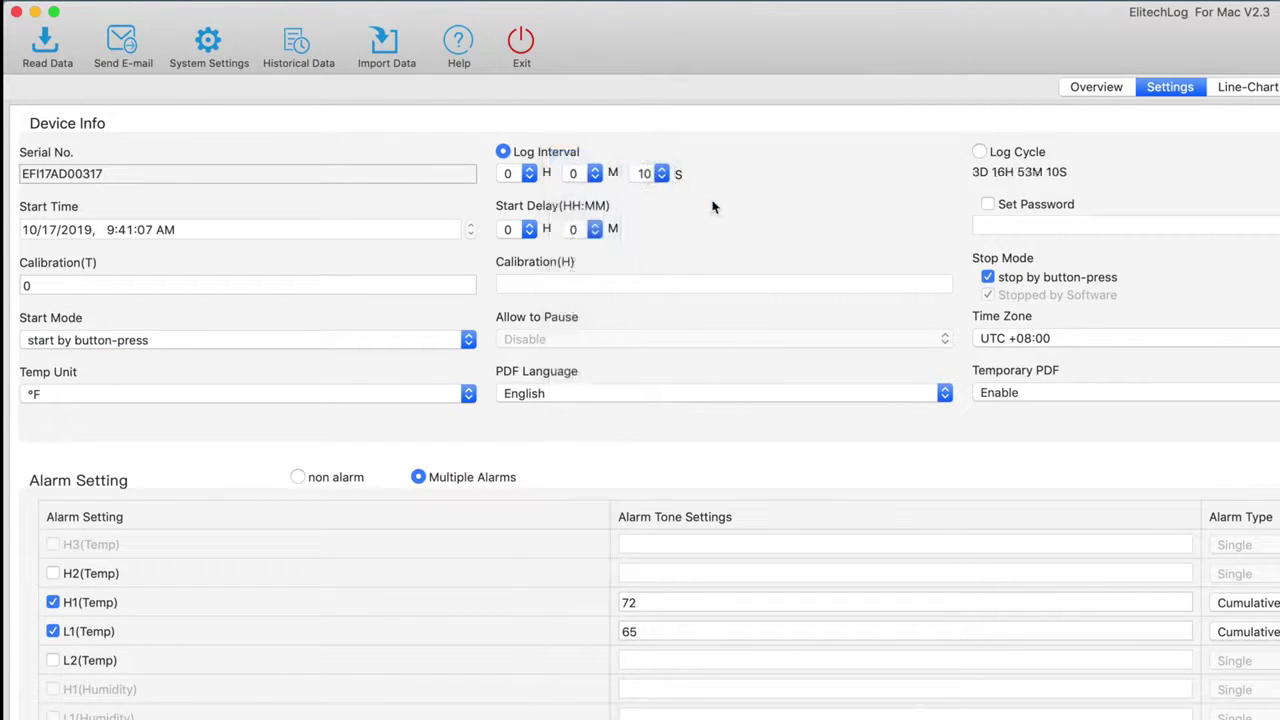
left_click(595, 230)
Keep English PDF language, UTC +08:00, temporary PDF and internal probe, then eject the Elitech LOG drive
left_click(602, 402)
left_click(602, 391)
left_click(1061, 339)
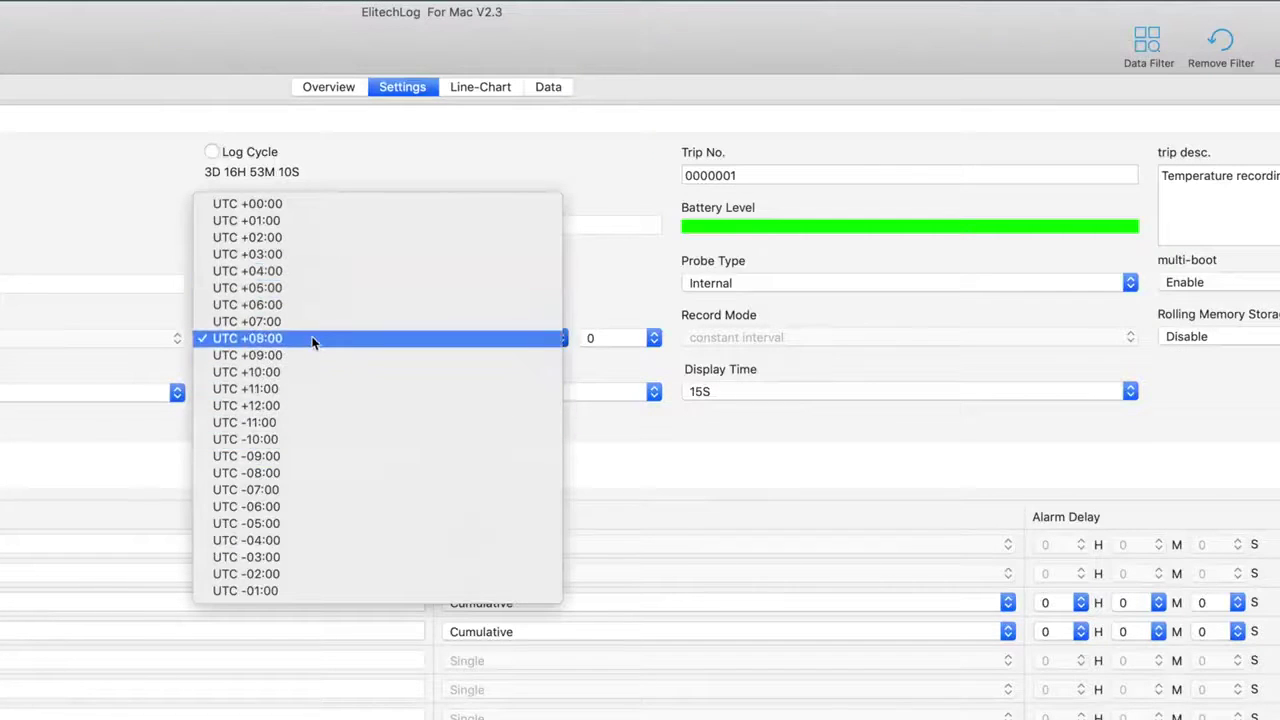
left_click(312, 340)
left_click(311, 392)
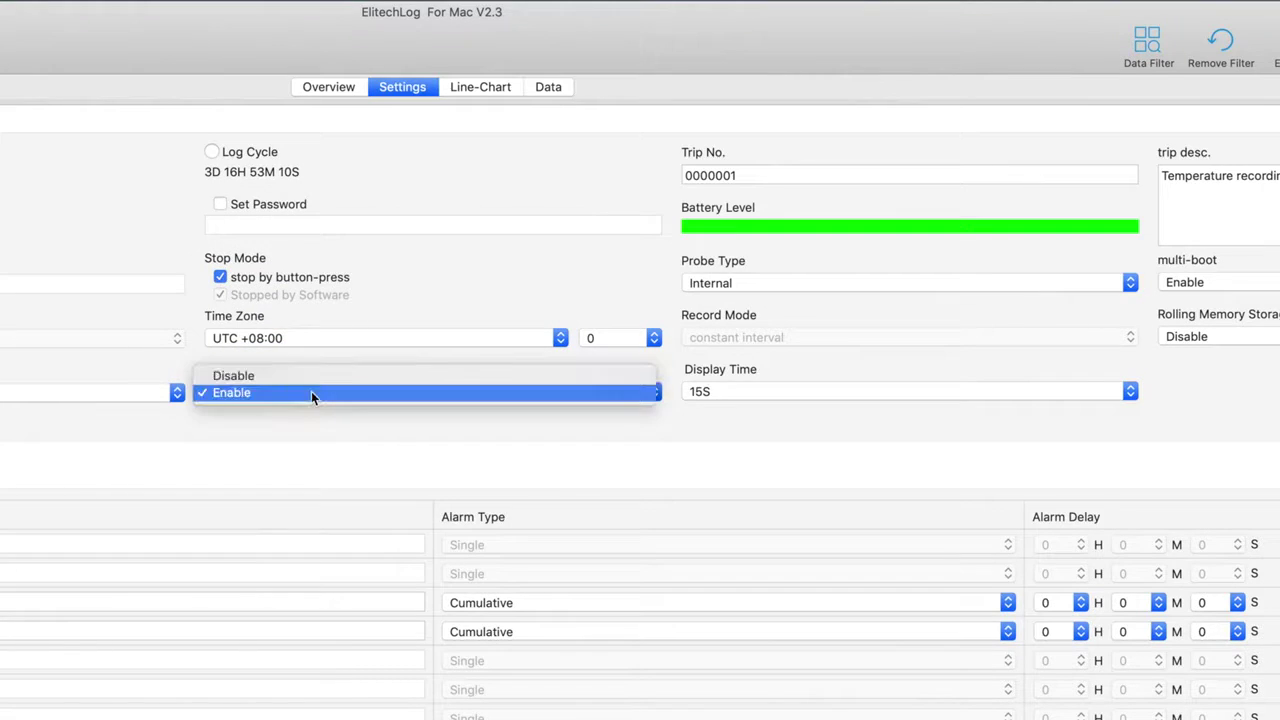
left_click(311, 391)
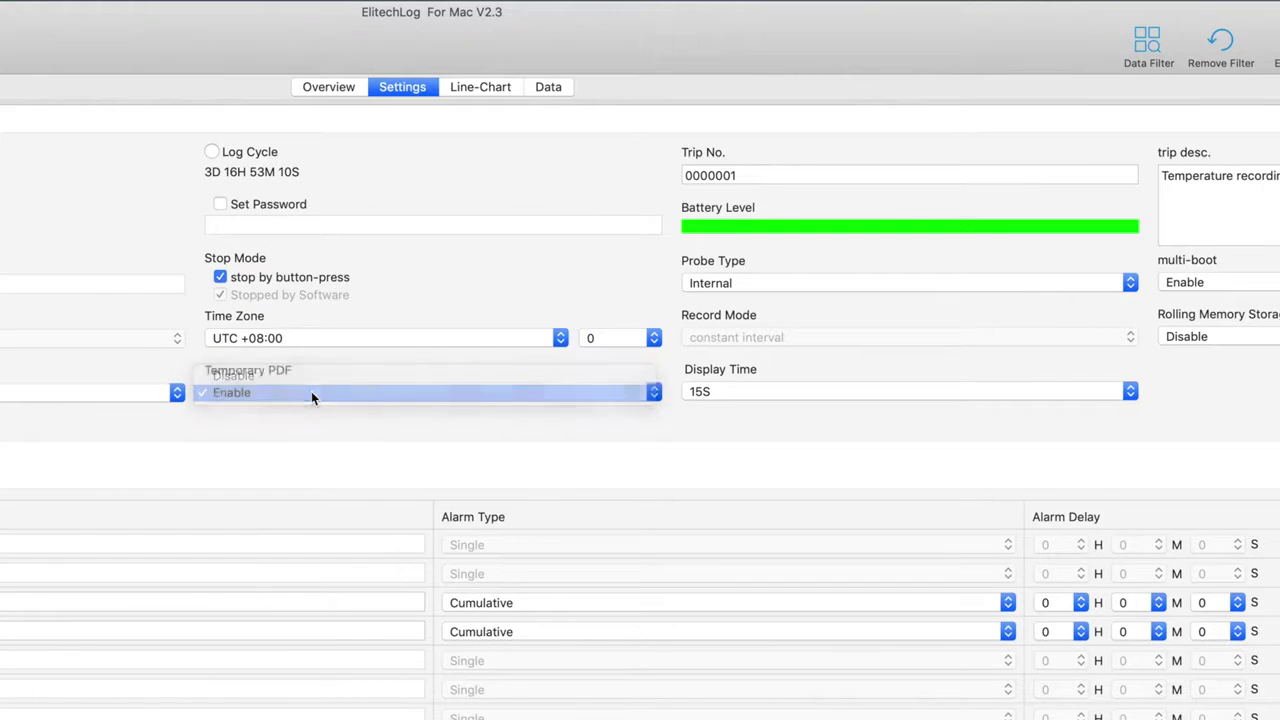
left_click(763, 284)
left_click(763, 284)
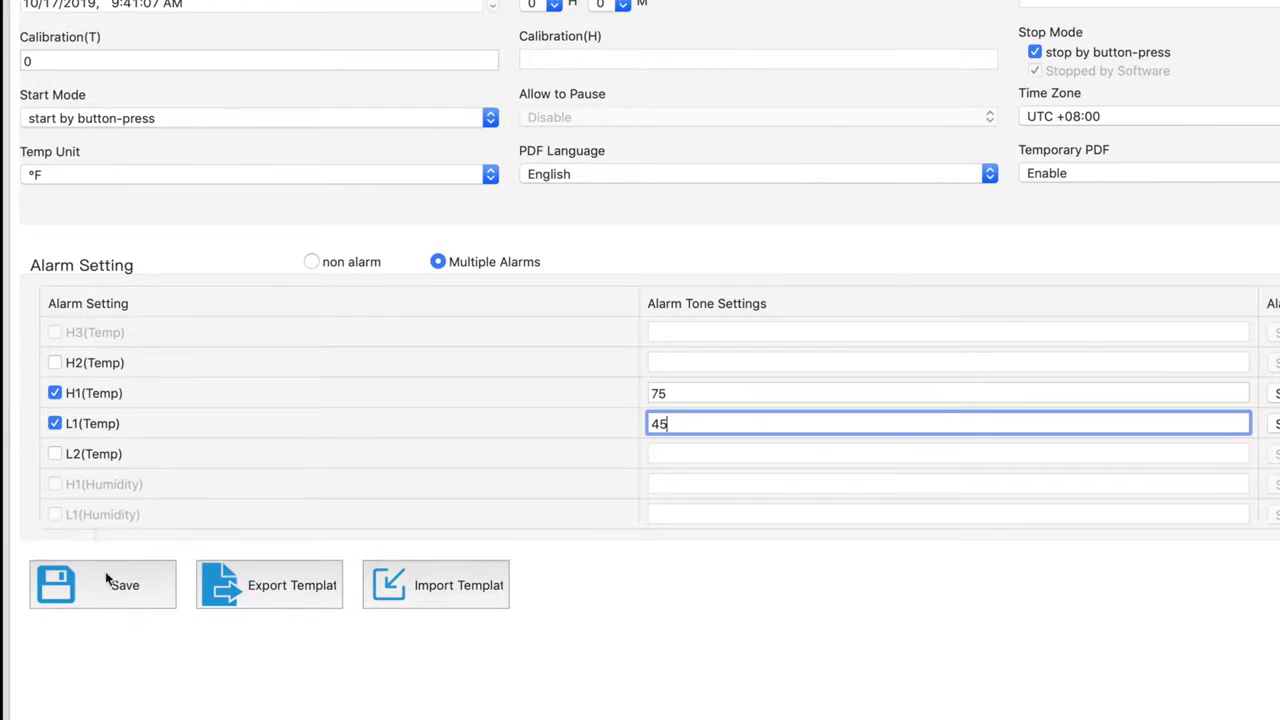
right_click(1185, 153)
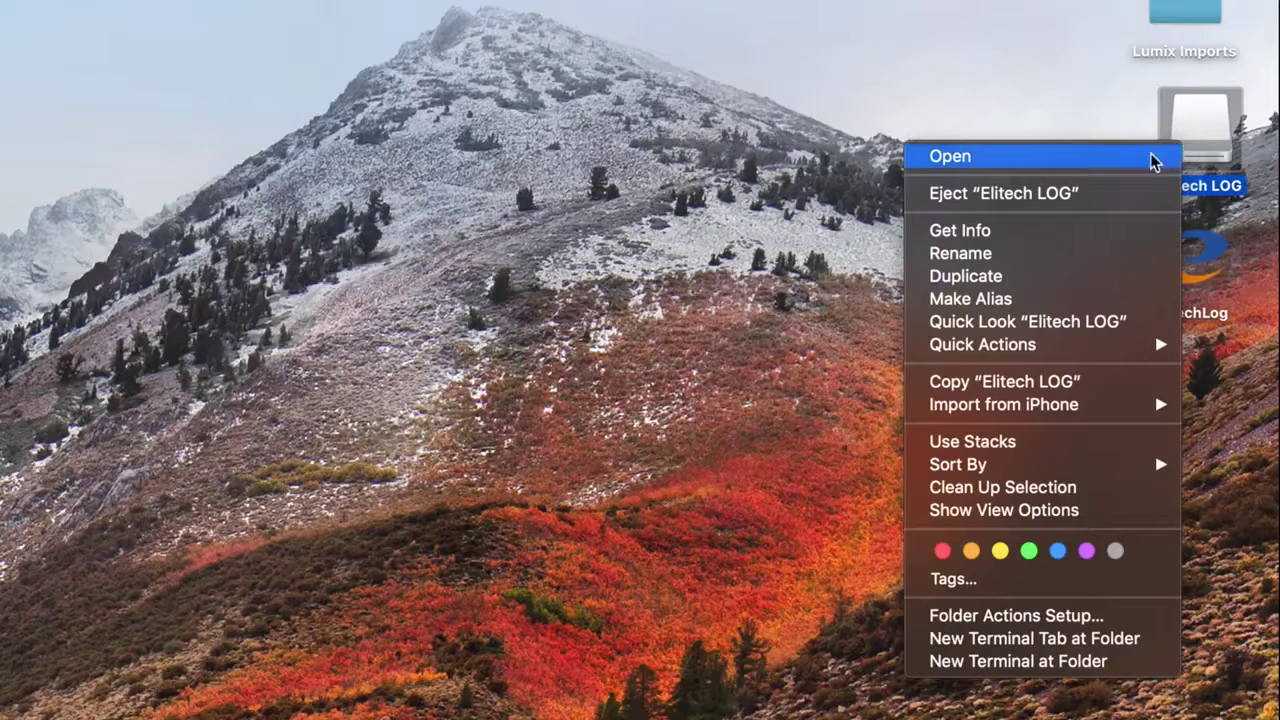
left_click(1094, 191)
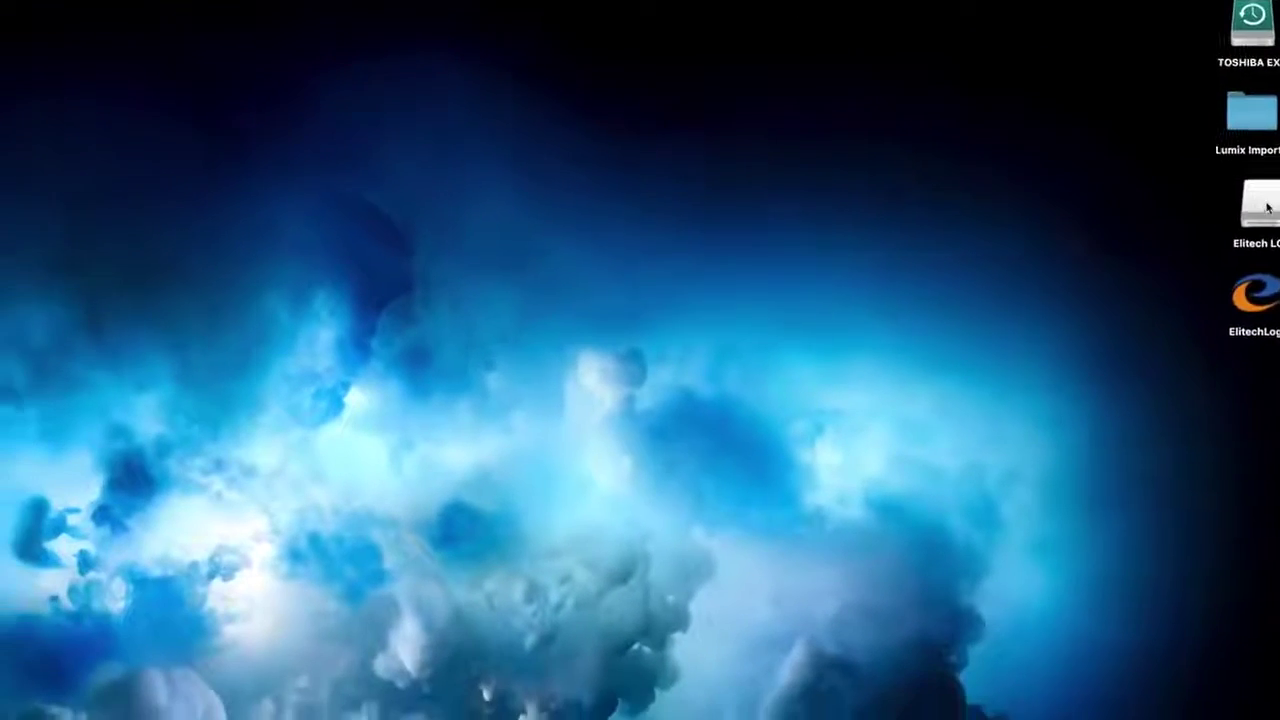
Open EFI17AD00317.pdf from the Elitech LOG drive and view the report's second page
double_click(1222, 258)
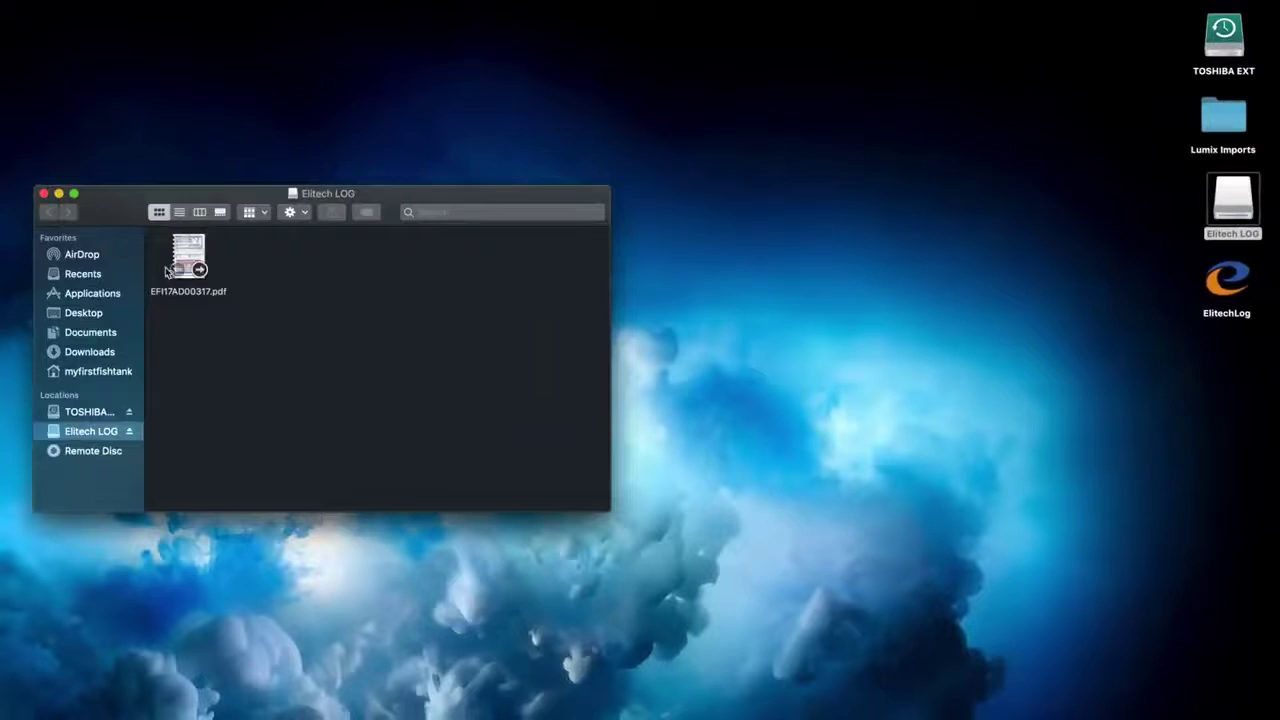
double_click(198, 245)
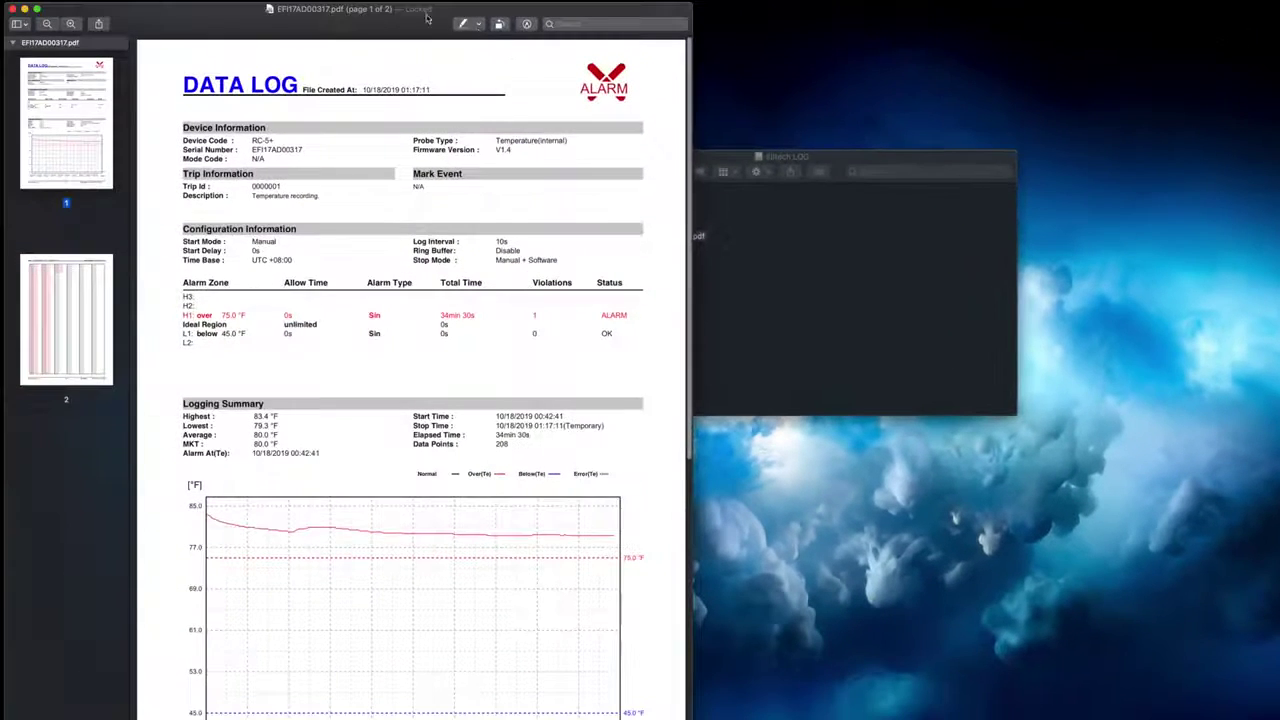
left_click_drag(413, 20, 683, 17)
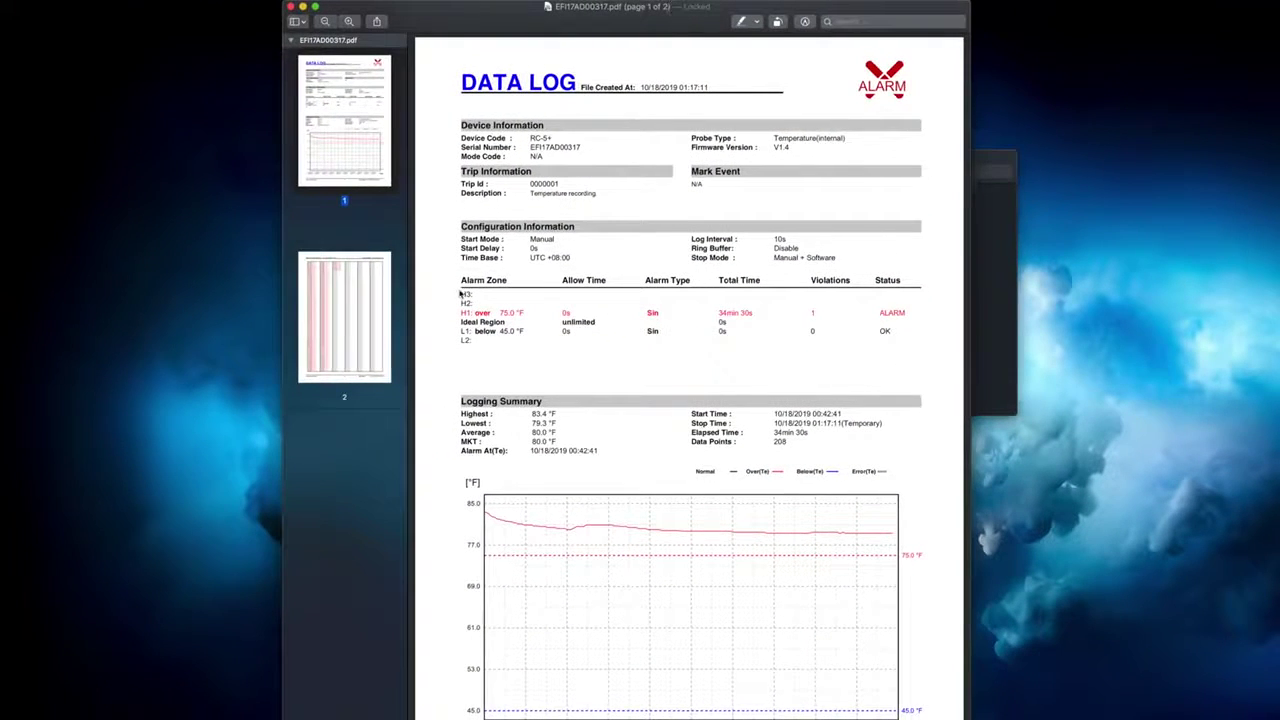
left_click(355, 322)
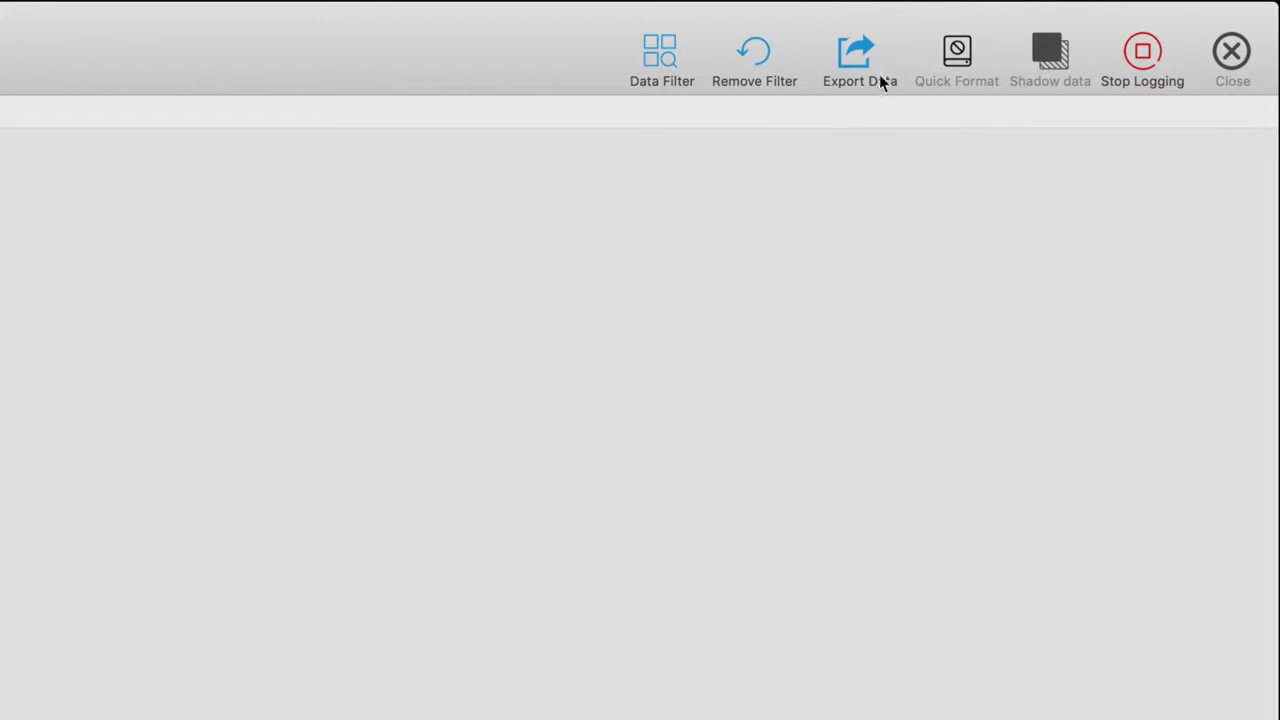
Export the recorded data to the Desktop as an EXCEL file named Test Export
left_click(848, 58)
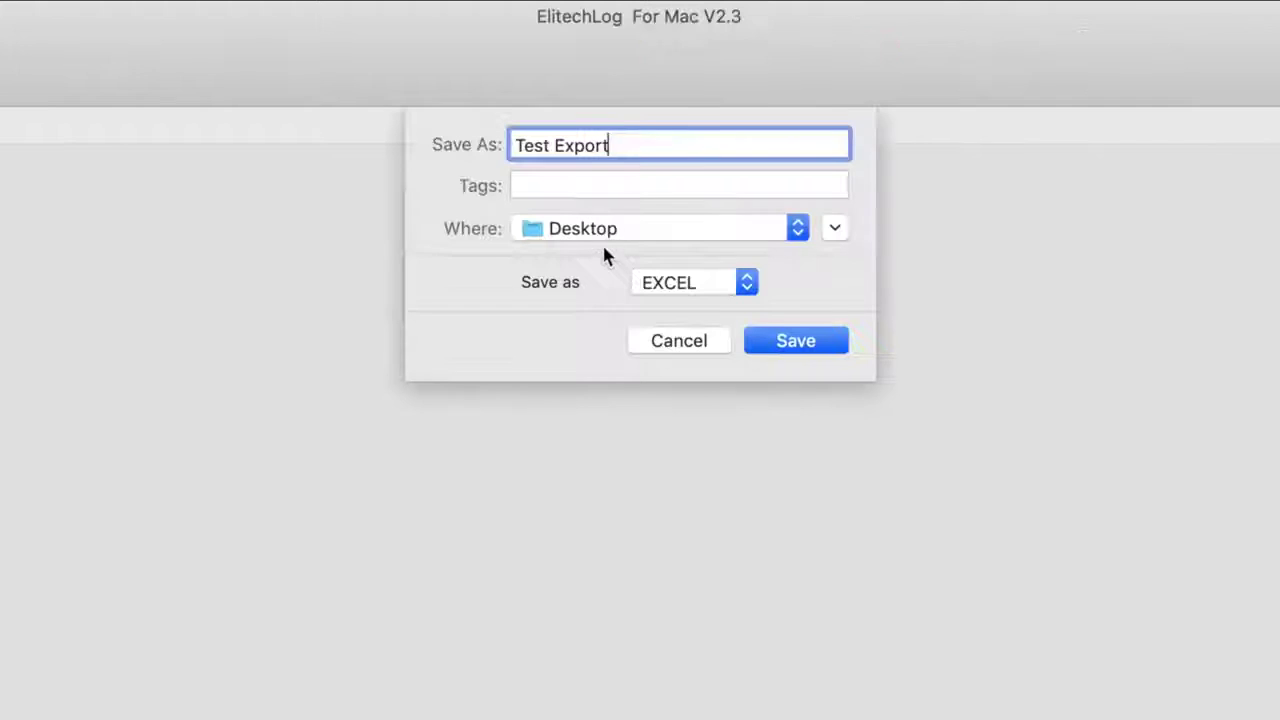
left_click(720, 285)
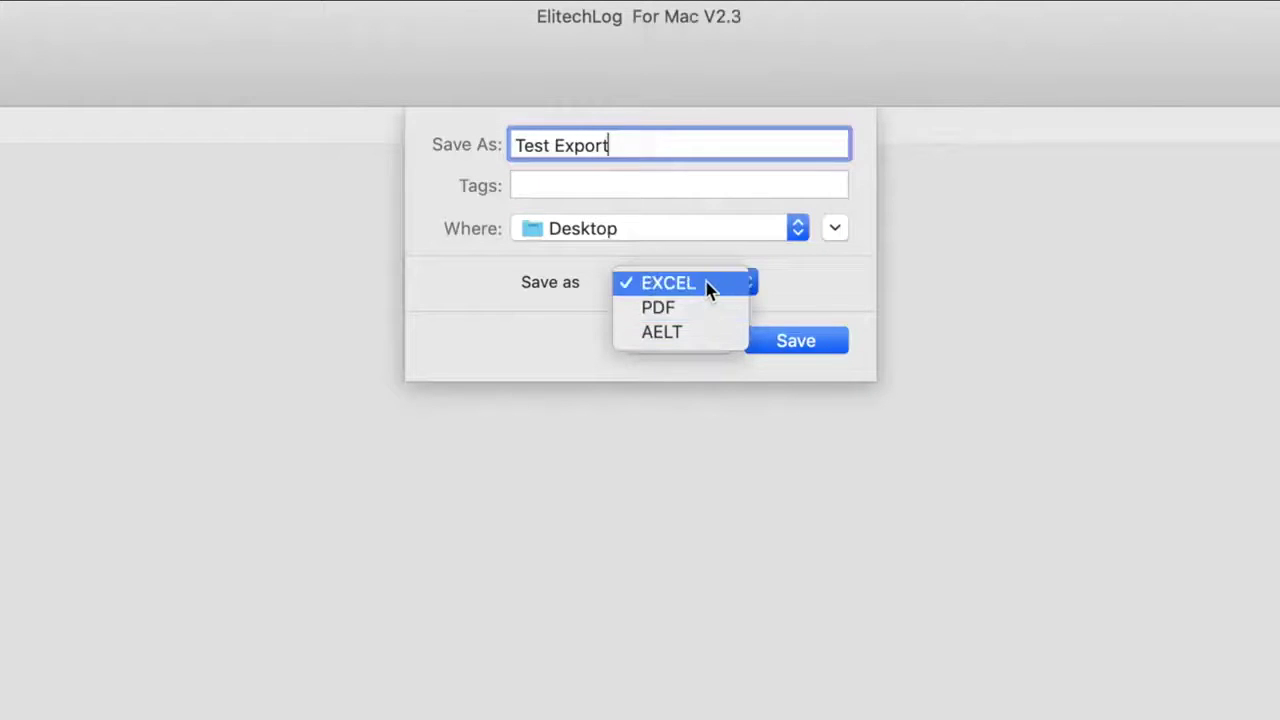
left_click(707, 288)
left_click(808, 351)
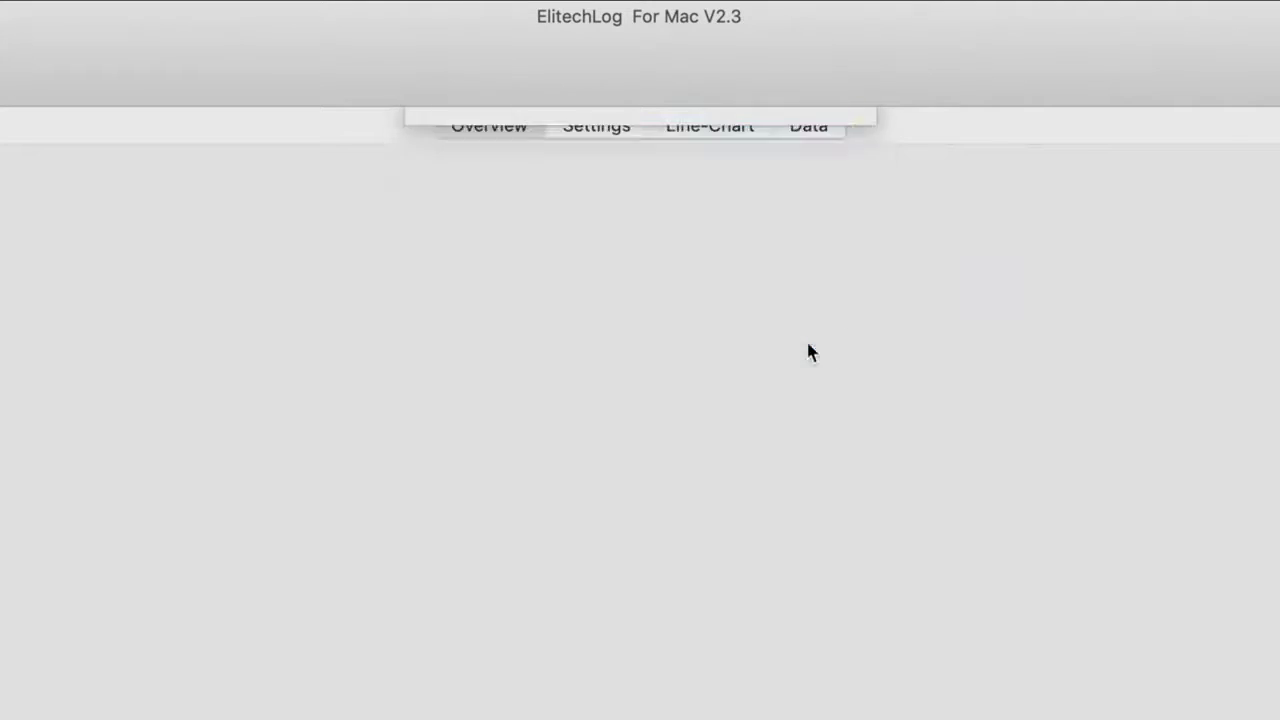